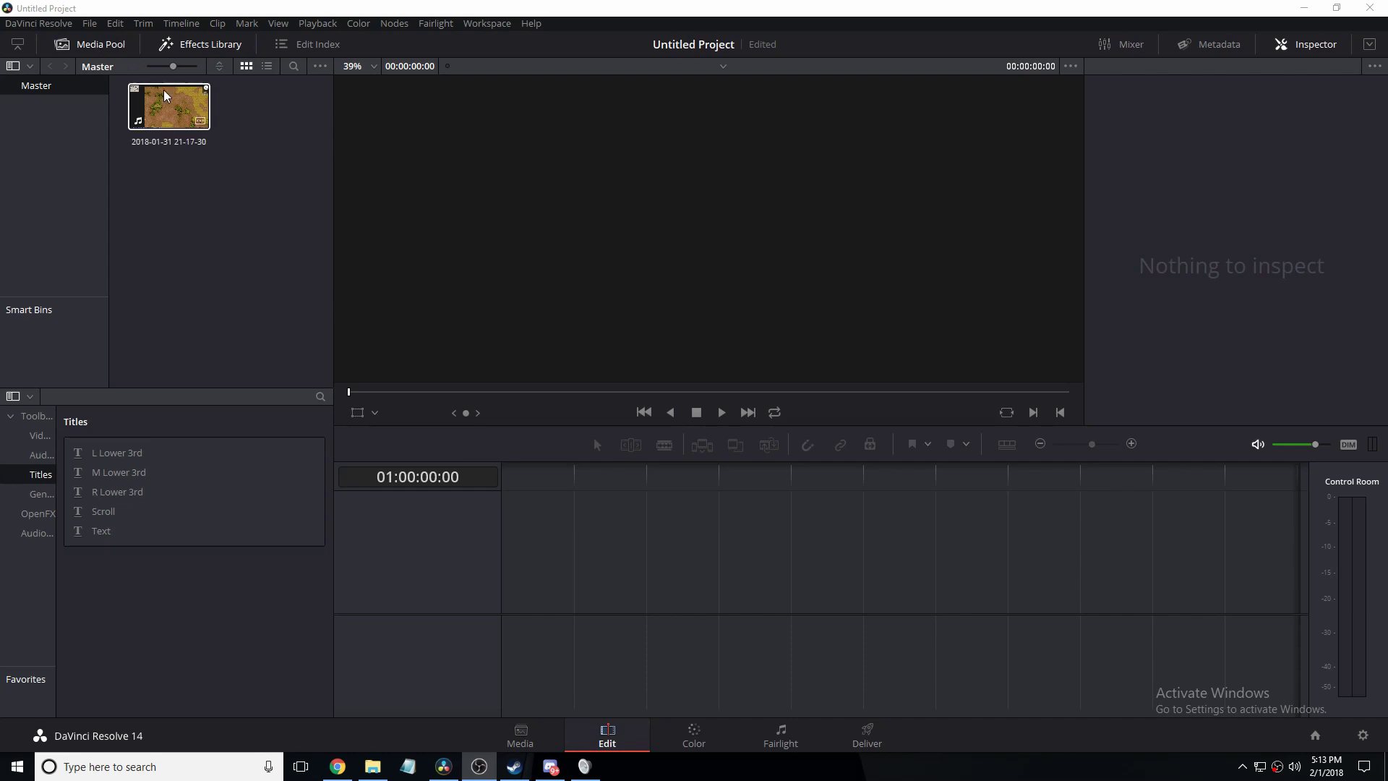
drag(169, 106, 571, 579)
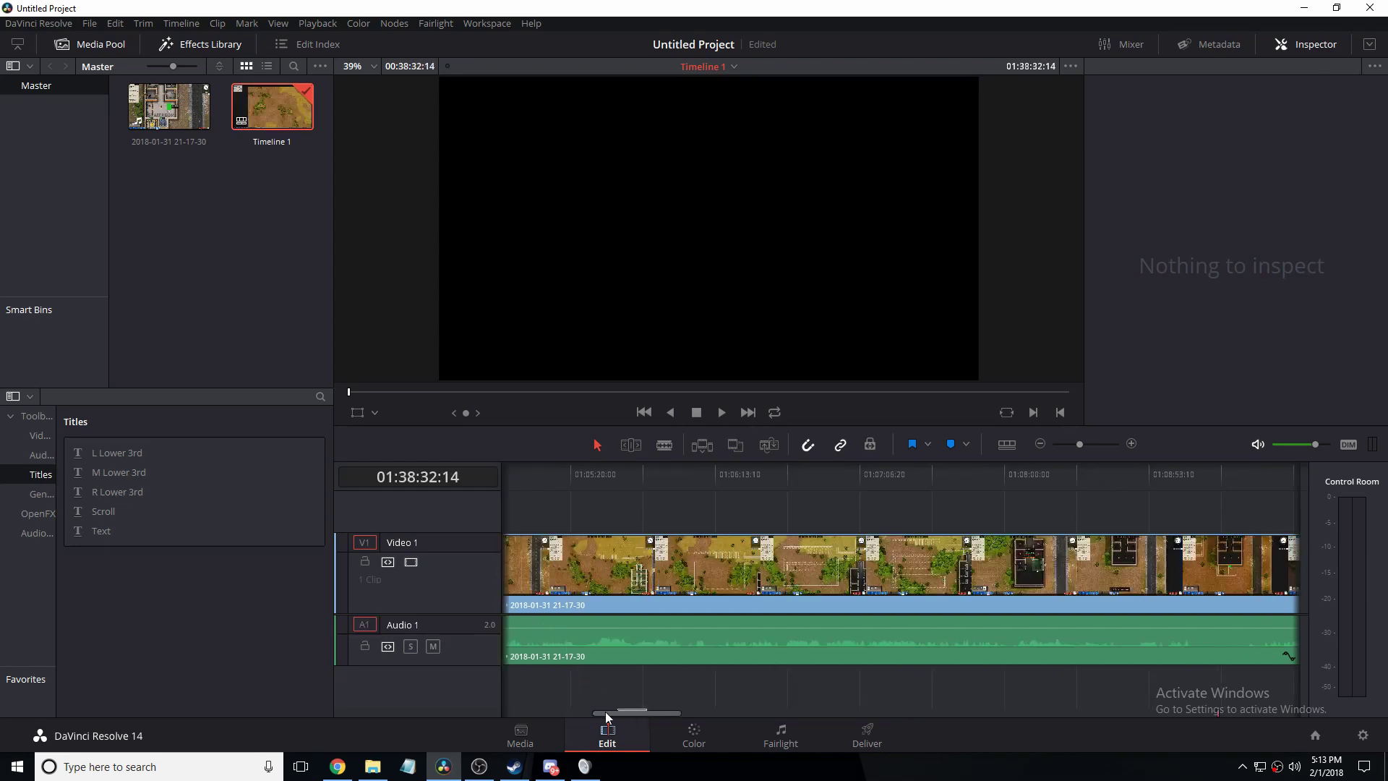
drag(607, 714, 415, 713)
drag(537, 464, 502, 468)
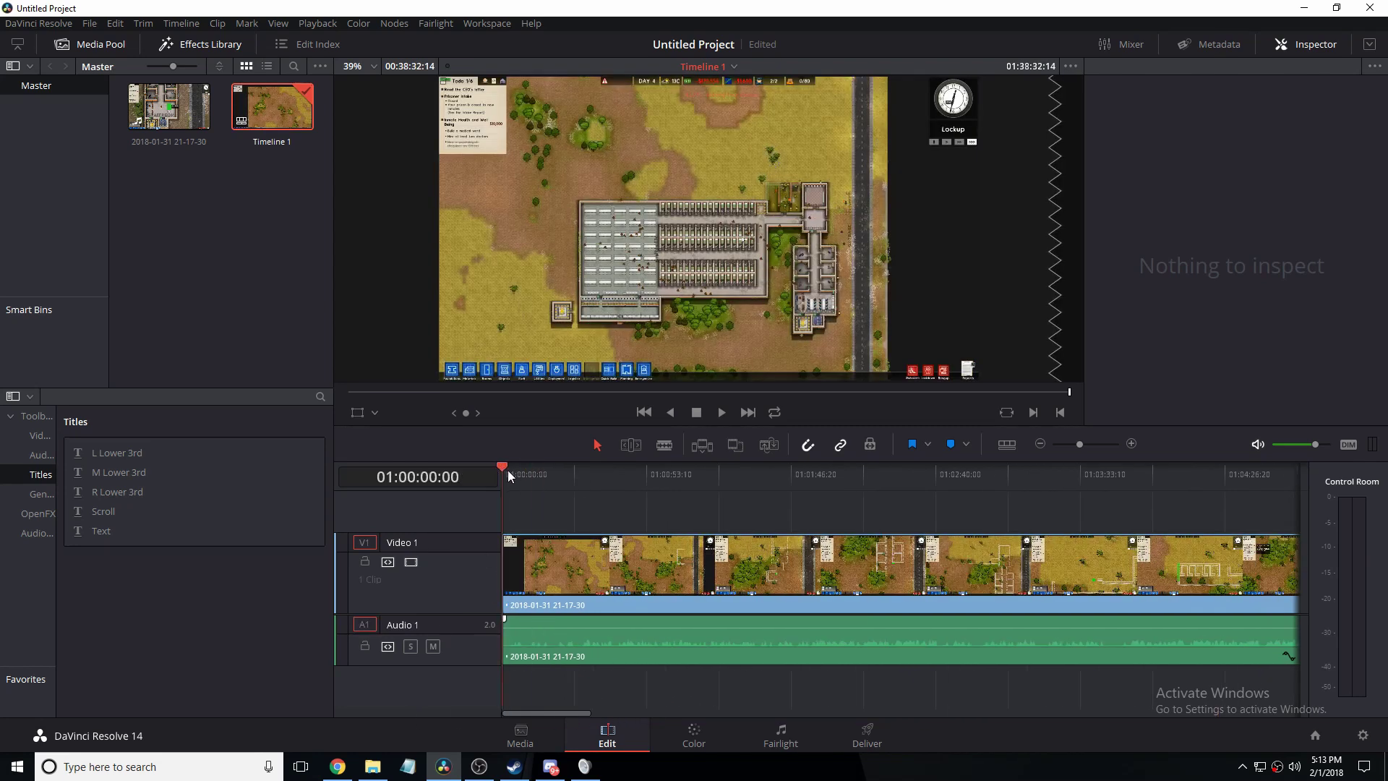
Step: Set the timeline clip's speed to 750% with Change Clip Speed
right_click(561, 571)
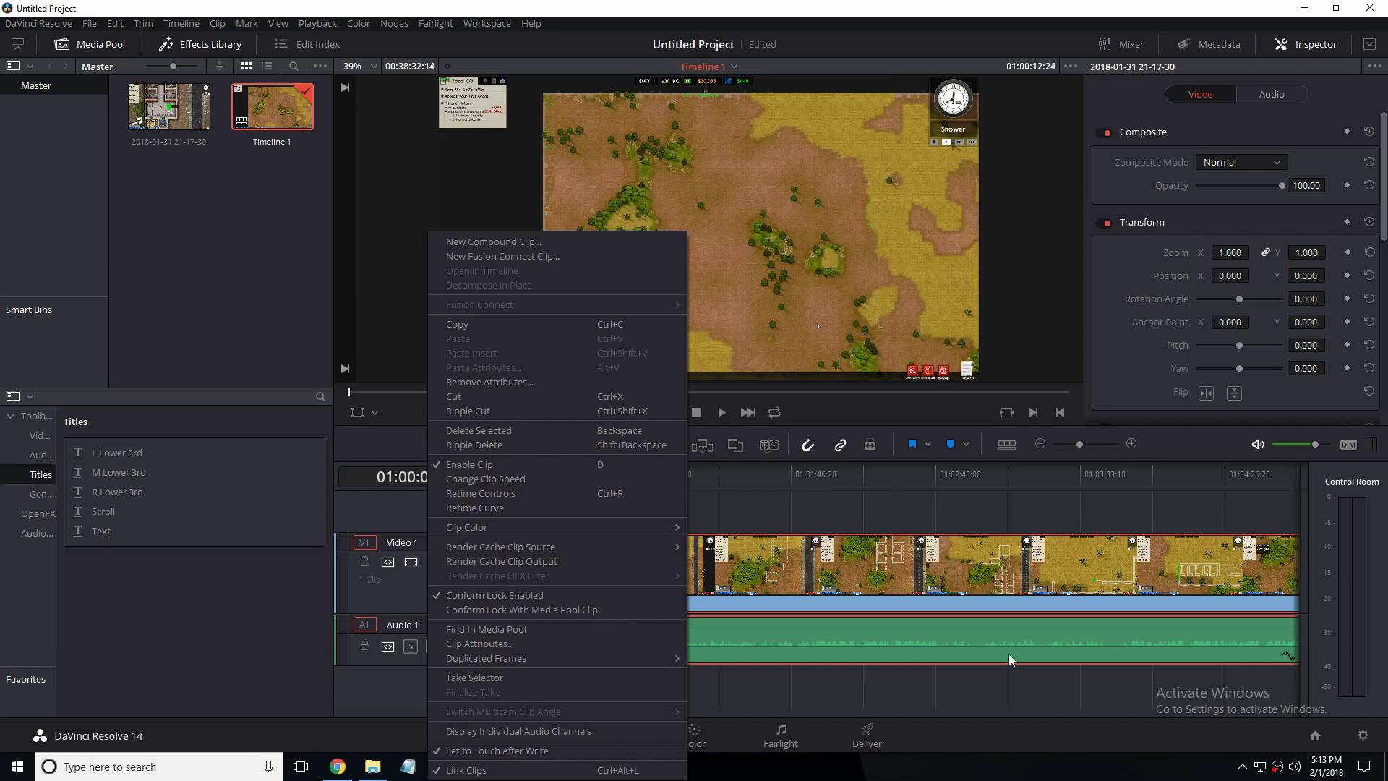
click(1020, 703)
right_click(695, 577)
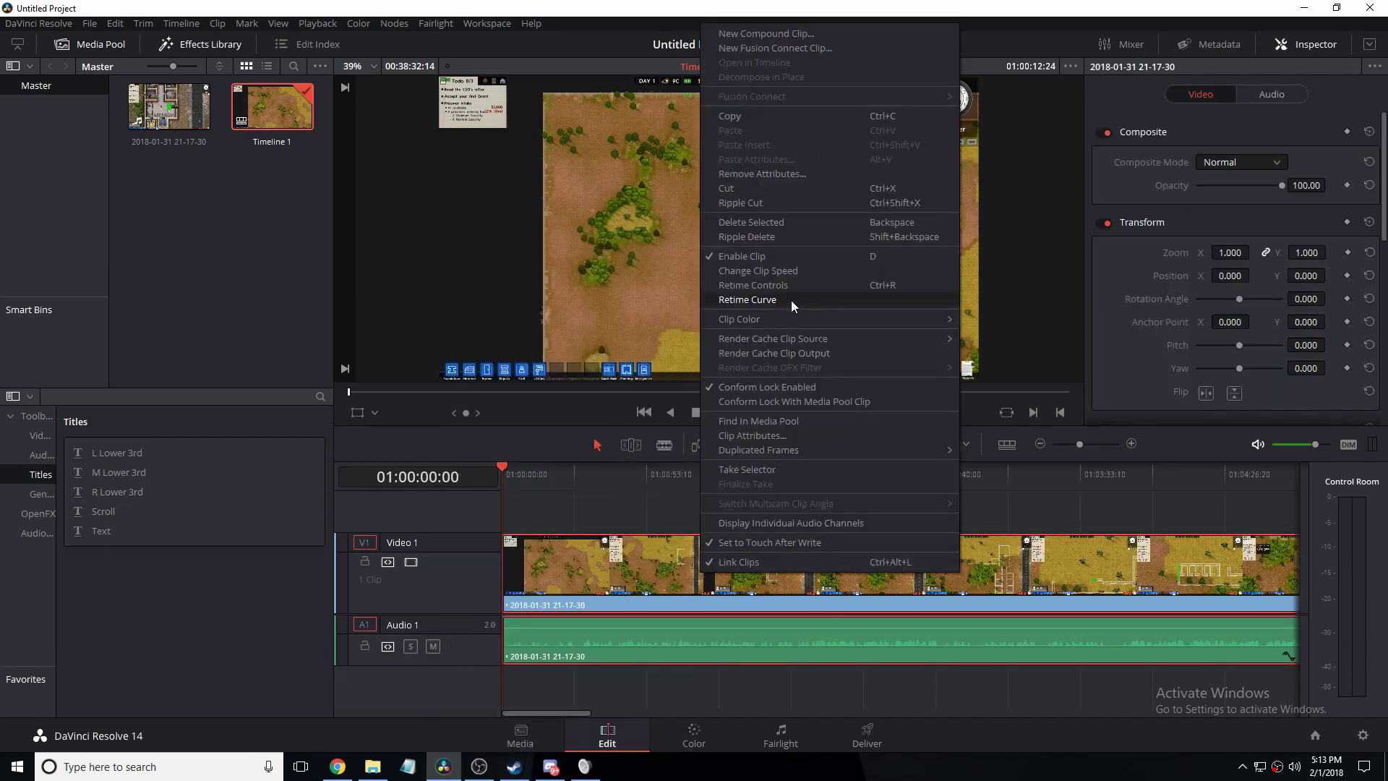
click(792, 273)
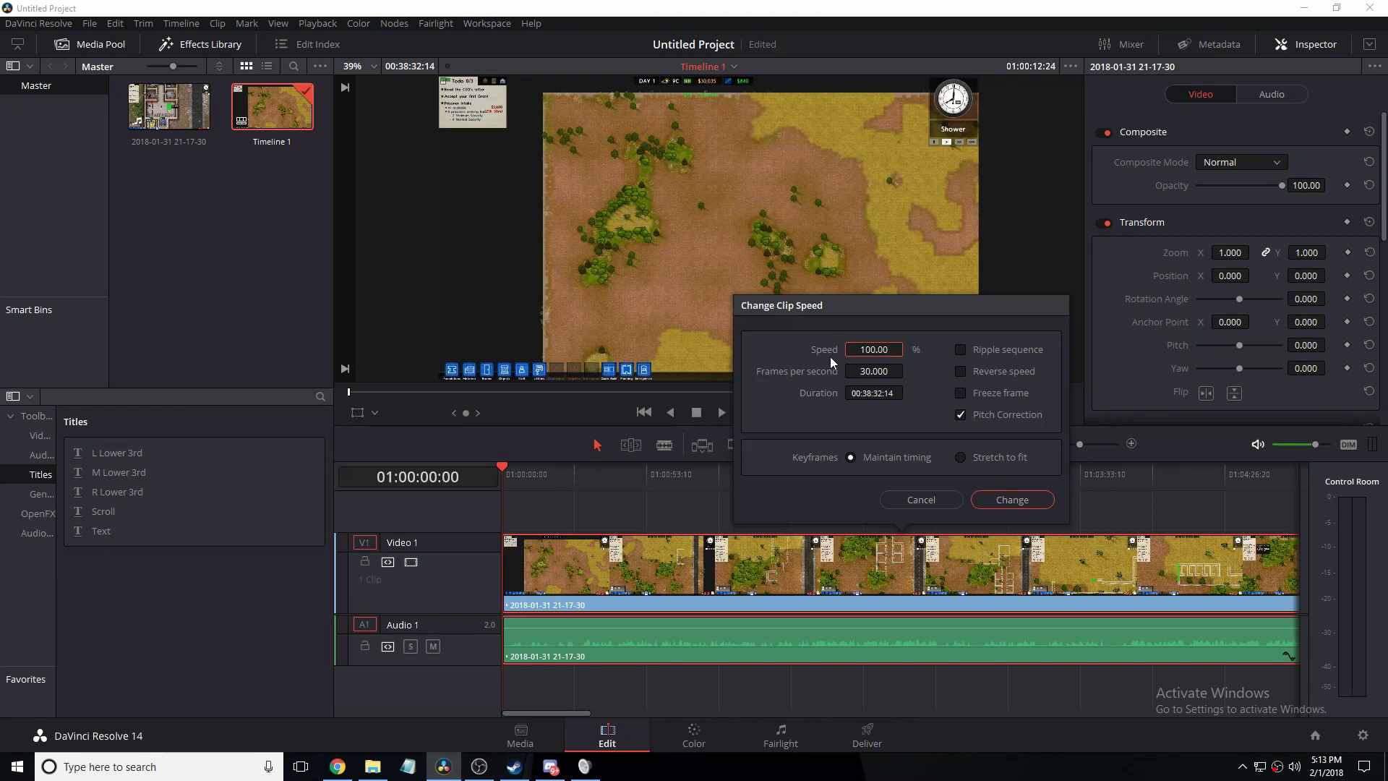
click(867, 351)
drag(868, 350, 784, 371)
click(966, 370)
click(965, 371)
drag(873, 371, 535, 371)
drag(535, 371, 766, 371)
drag(853, 371, 907, 348)
drag(908, 348, 908, 348)
drag(908, 348, 908, 350)
click(996, 499)
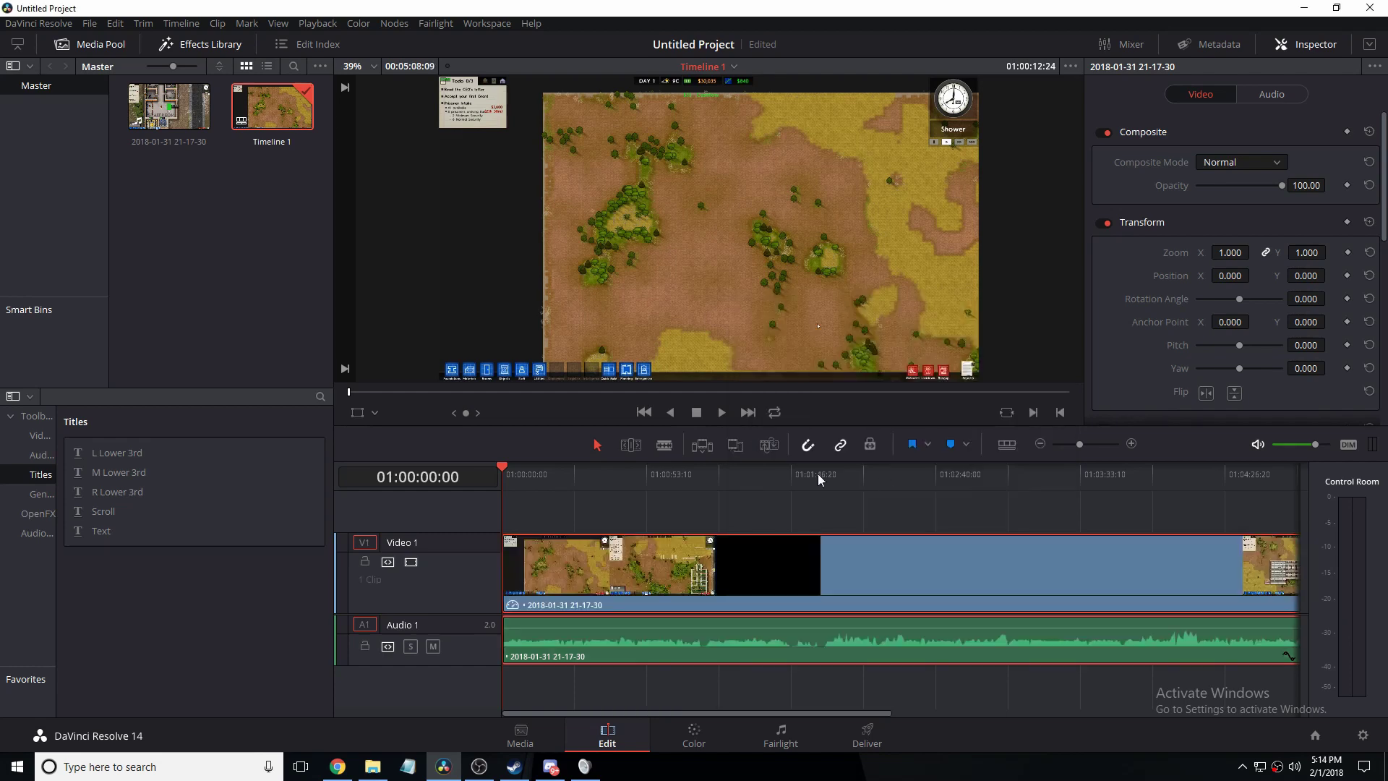
Step: Play the sped-up clip, mute the Audio 1 track and stop playback
click(721, 412)
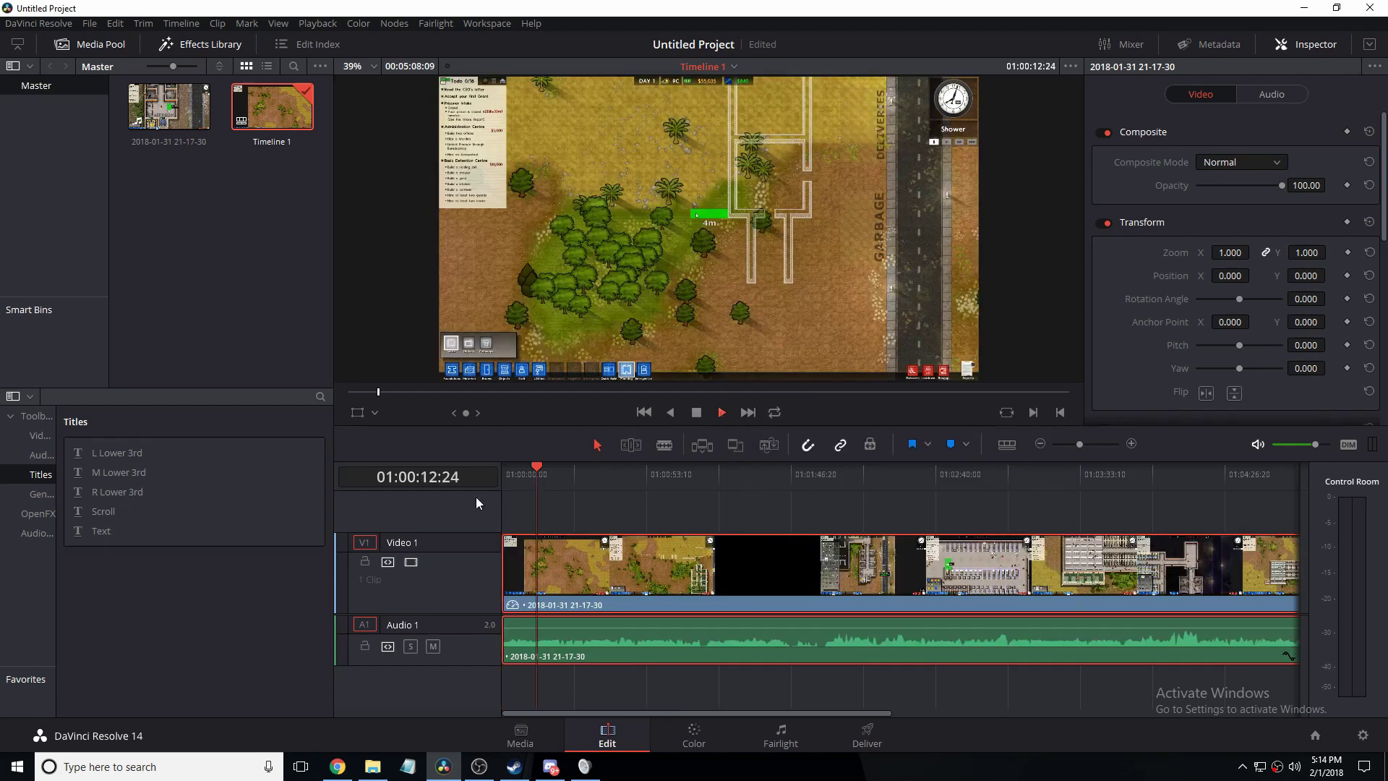
click(431, 646)
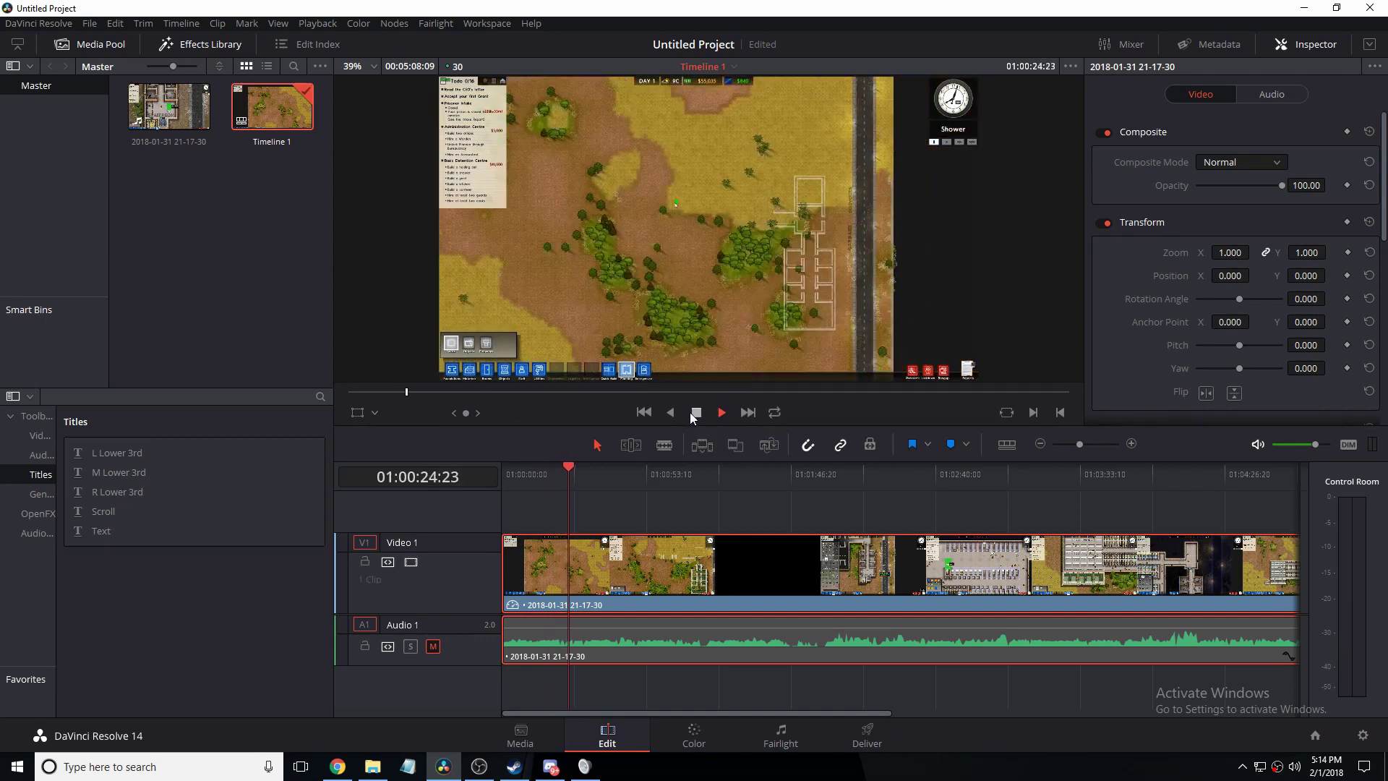
click(691, 414)
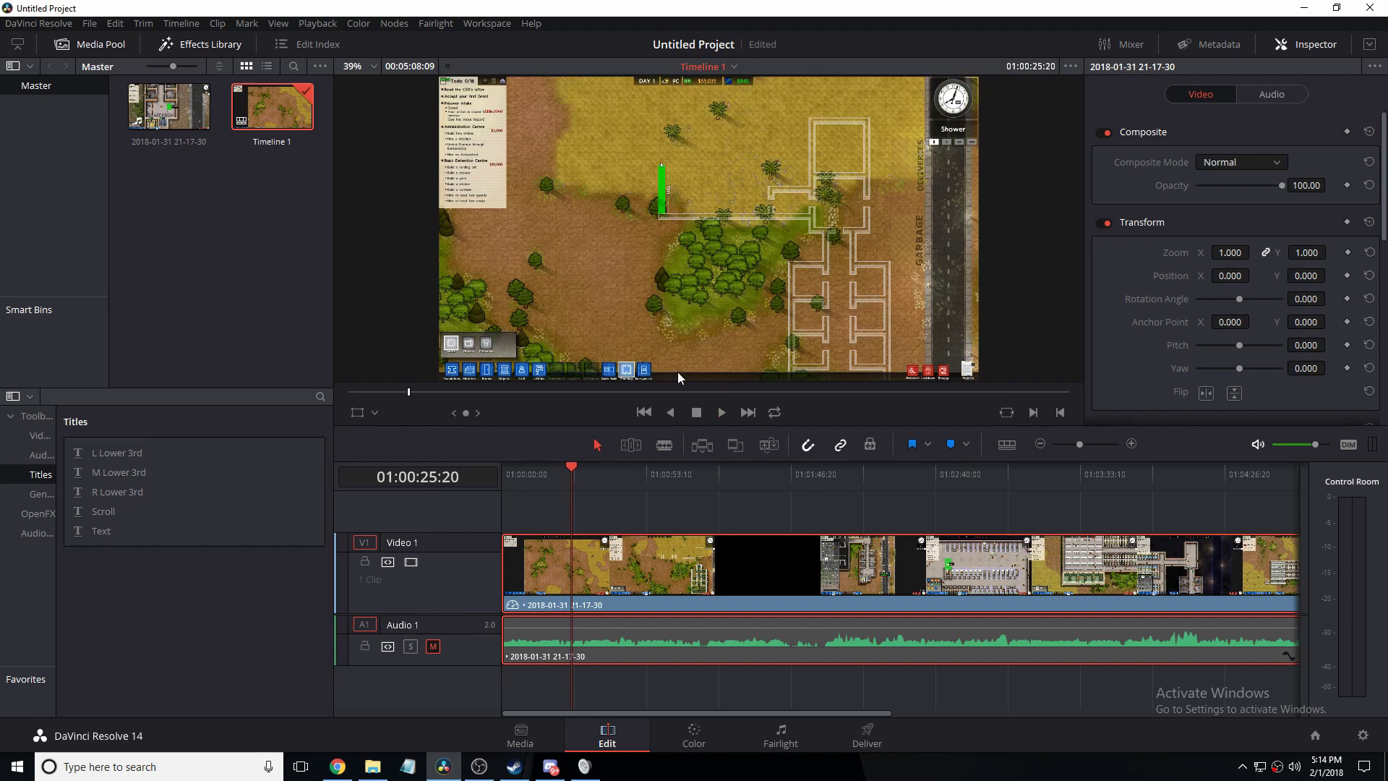
Step: Slow the timeline clip down to 1.67% speed, 0.500 frames per second
right_click(567, 575)
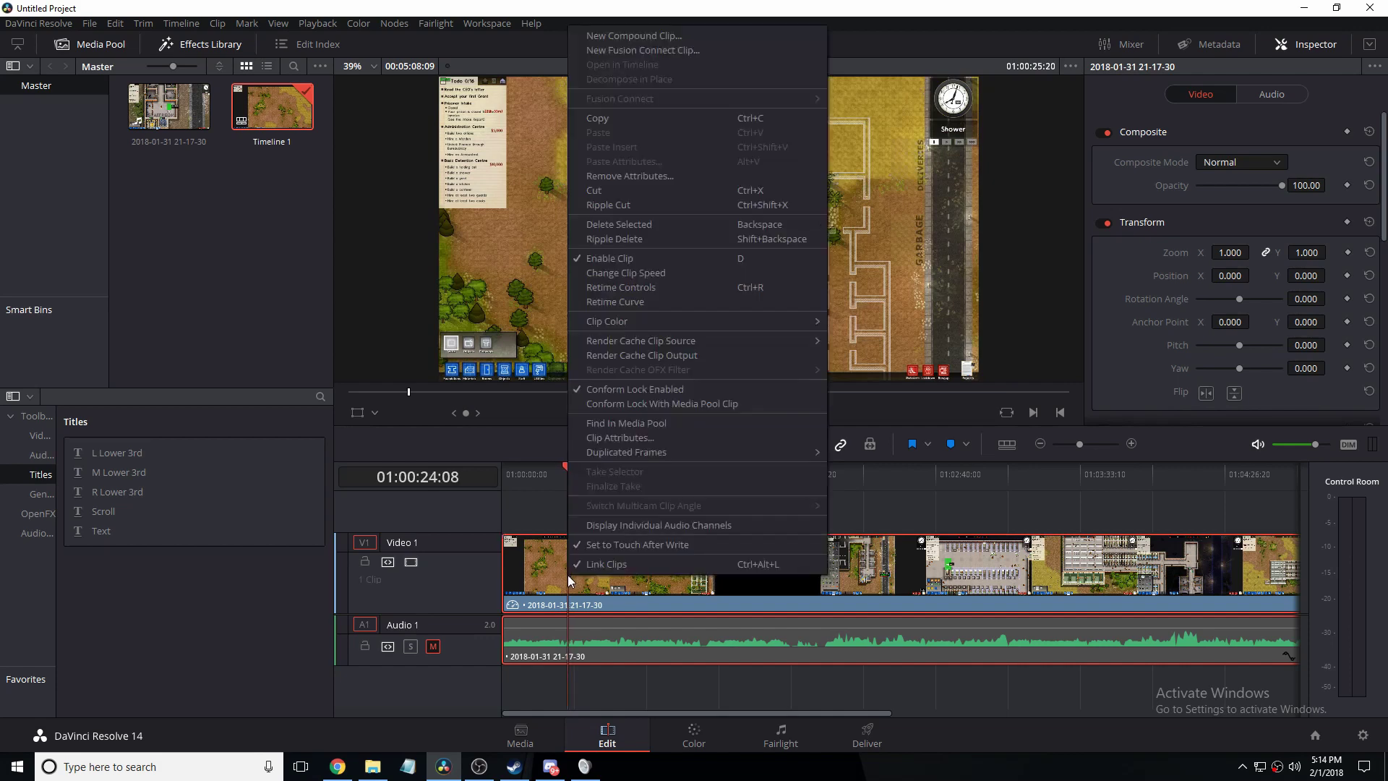
right_click(513, 605)
right_click(513, 555)
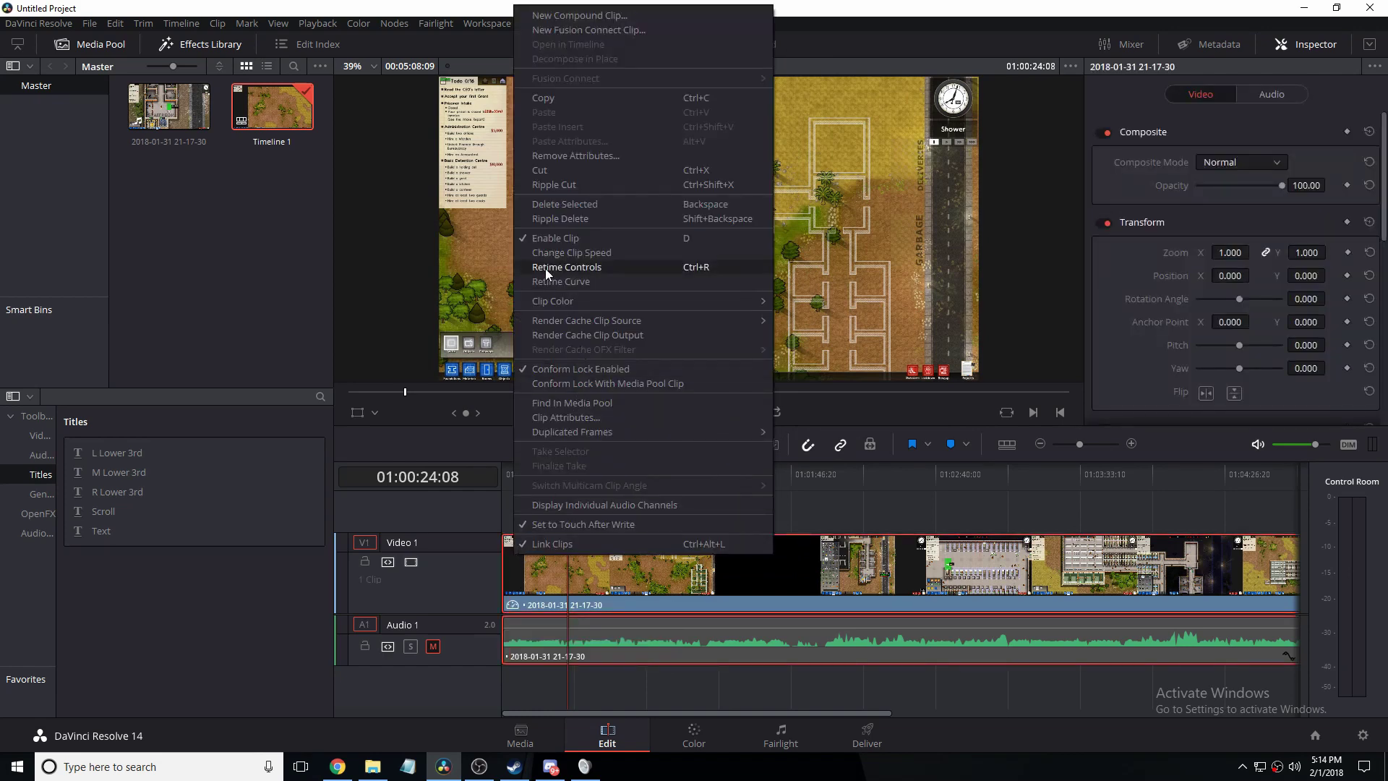
click(551, 255)
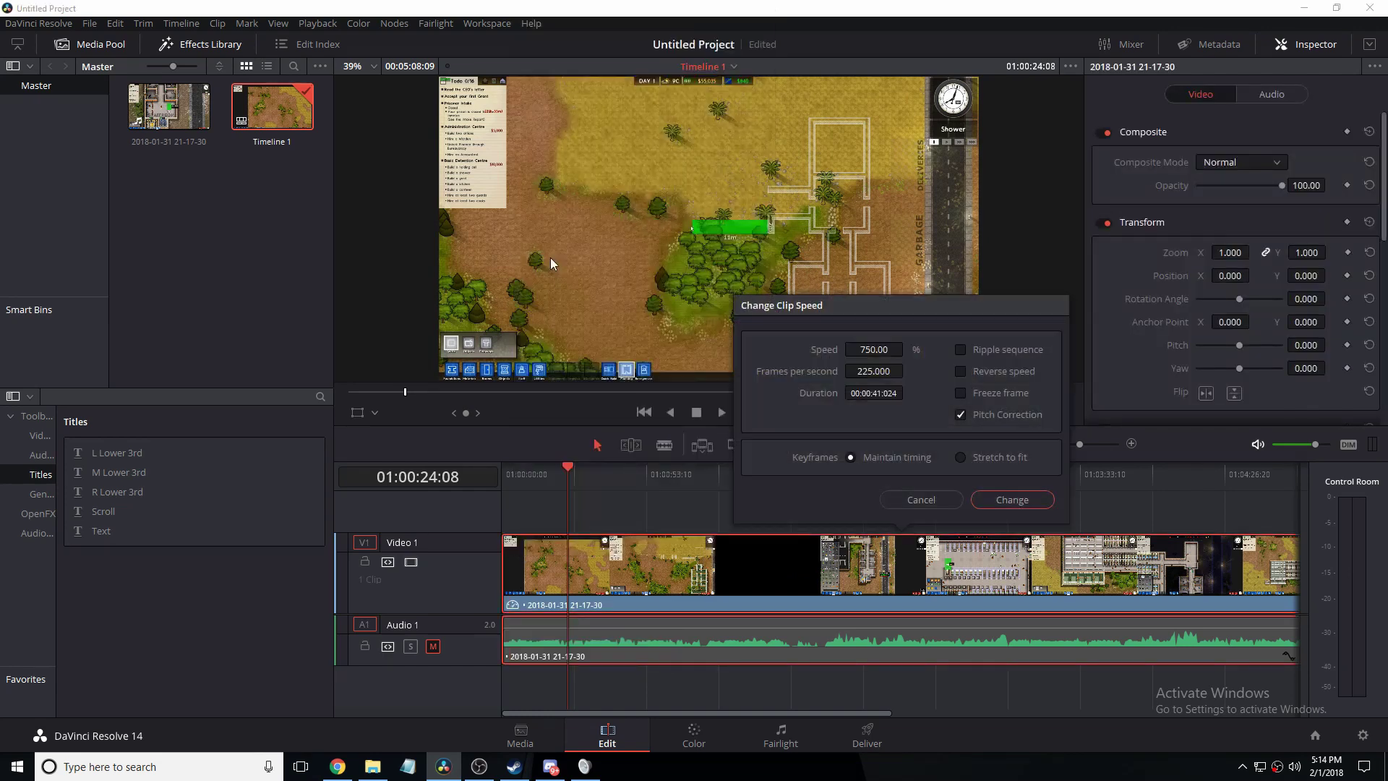
drag(876, 349, 908, 349)
mouse_move(907, 349)
mouse_down()
mouse_move(890, 344)
mouse_move(907, 349)
mouse_up()
drag(885, 348, 885, 348)
click(996, 504)
Step: Play the slowed clip from the start of the timeline, skip ahead to about one minute and stop playback
drag(545, 475, 501, 474)
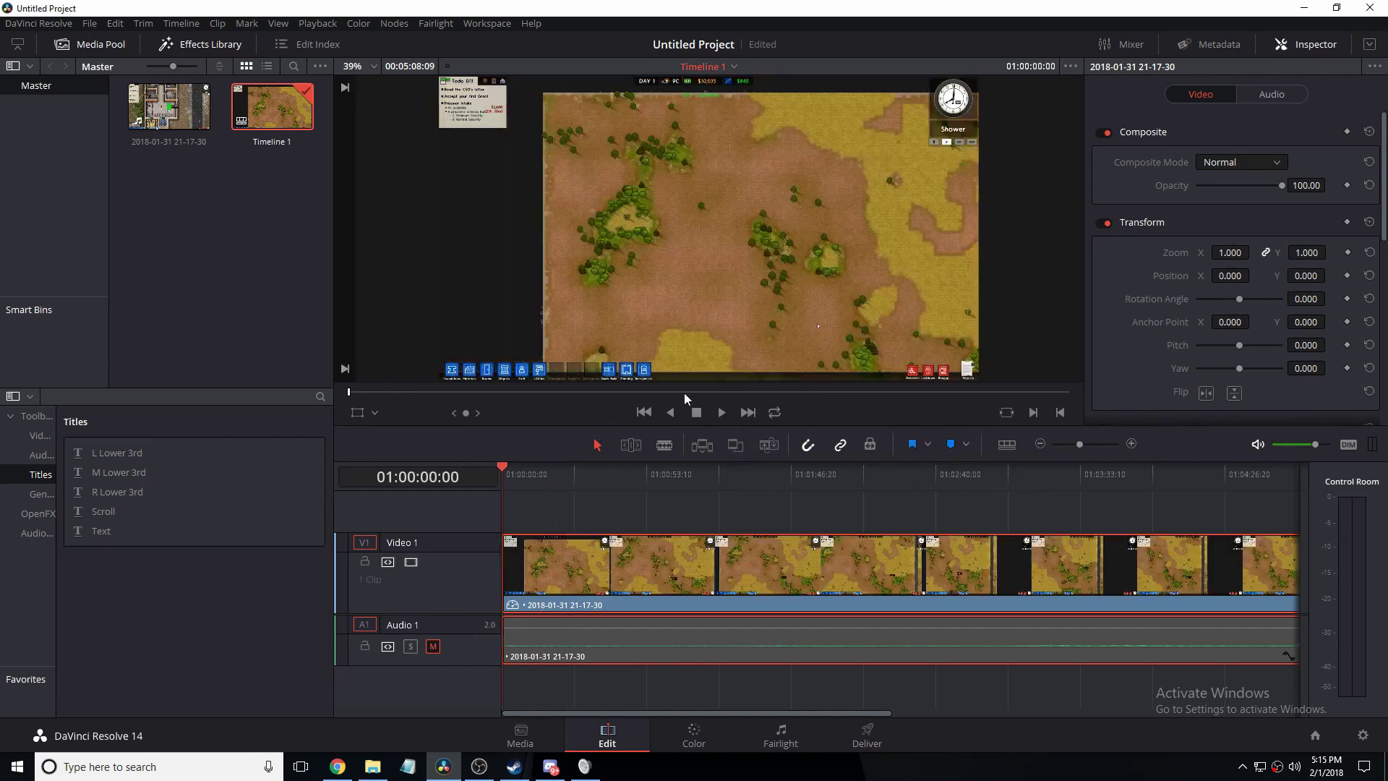
click(721, 413)
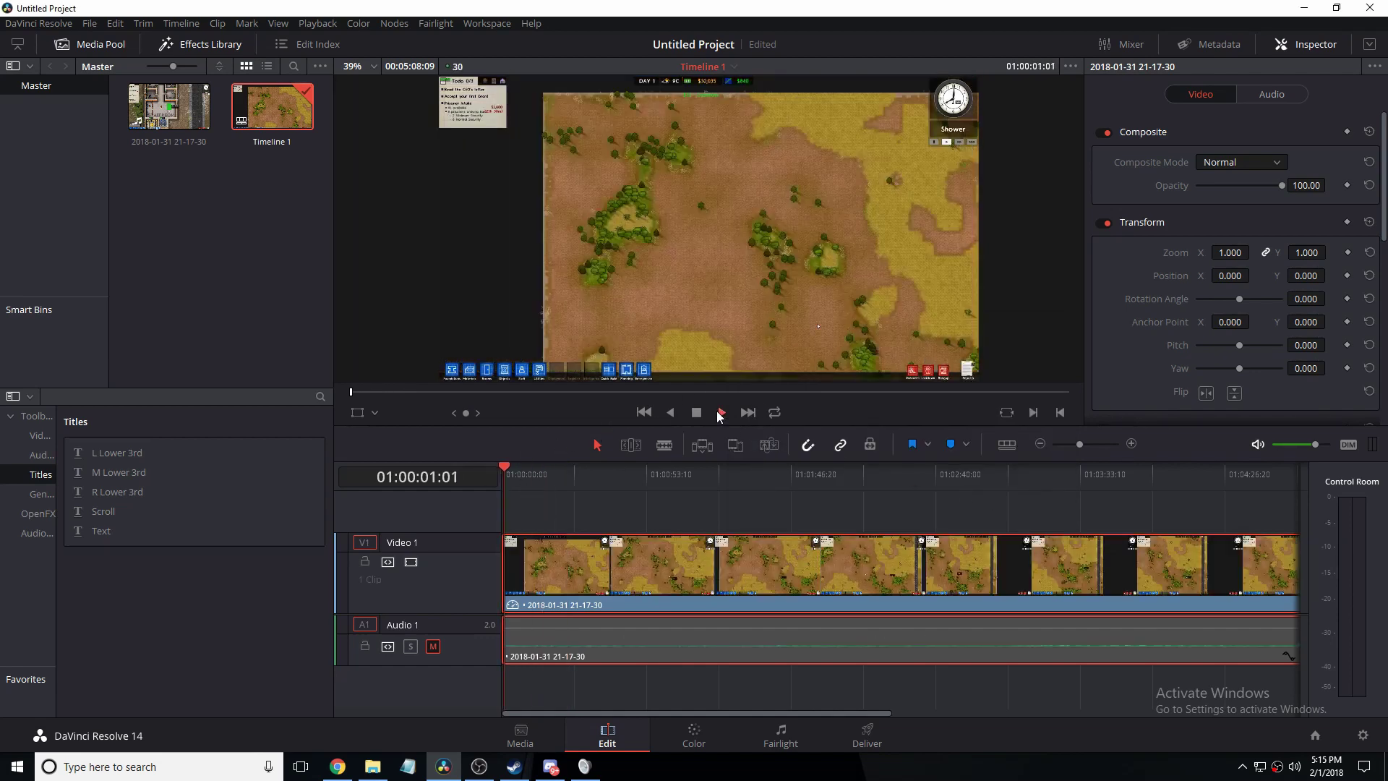
click(649, 485)
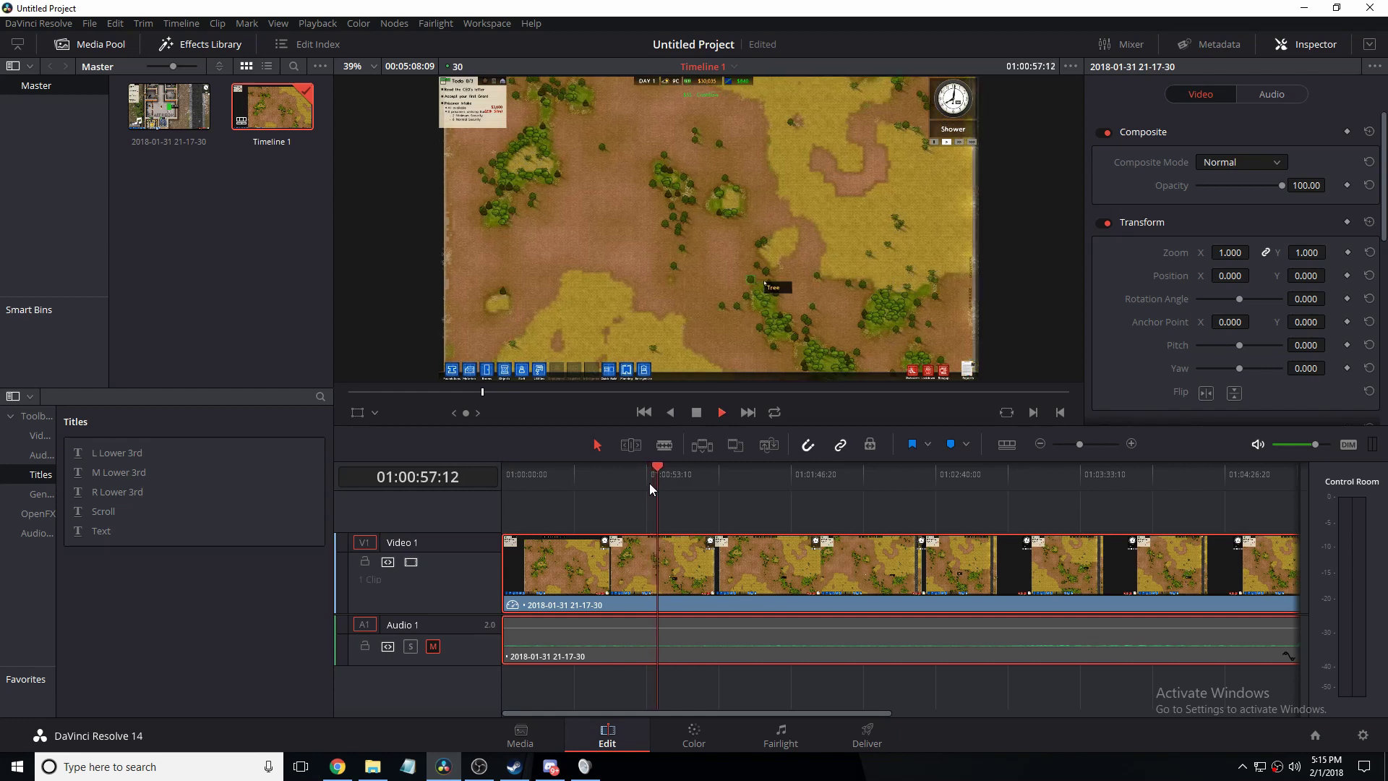
click(696, 412)
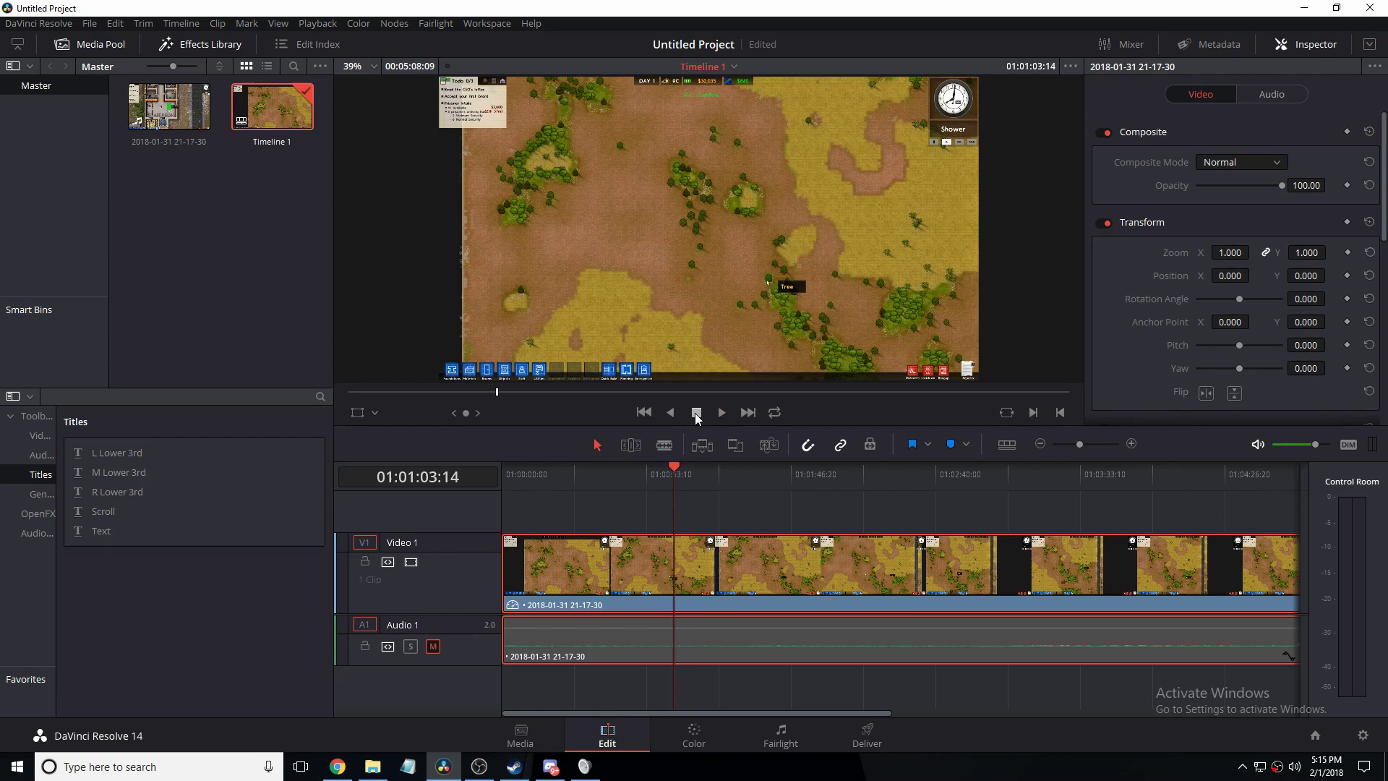
Step: Raise the clip's speed until it lasts about five seconds and play it from the start
right_click(659, 556)
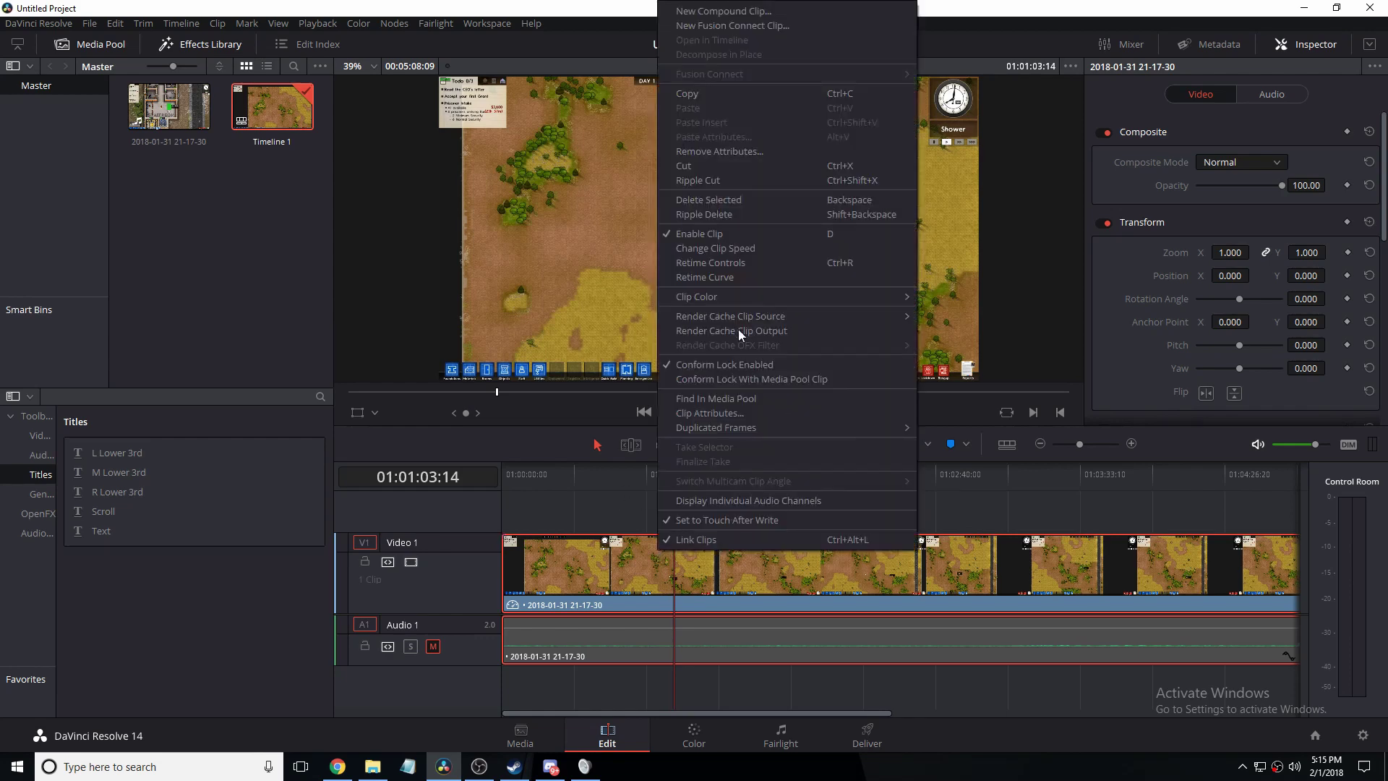
click(763, 253)
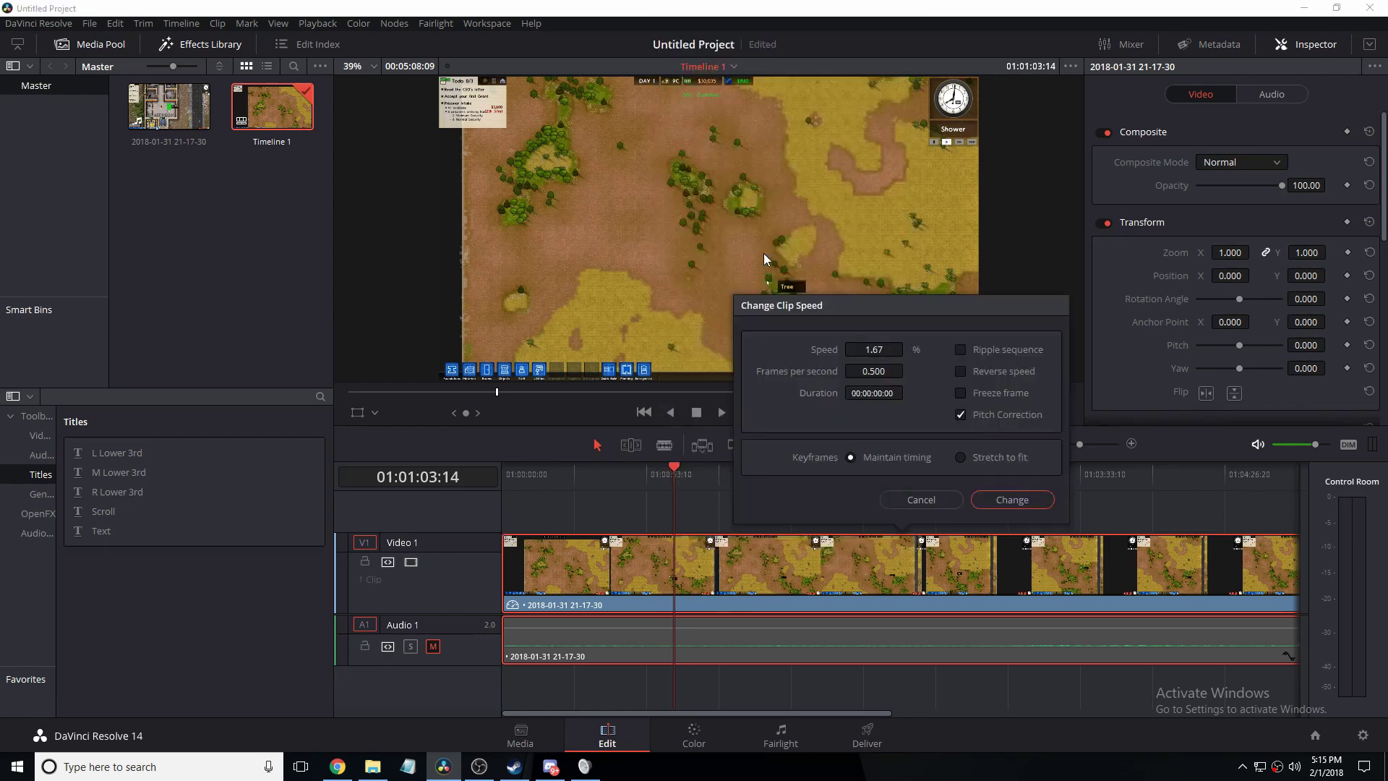
drag(874, 350, 800, 350)
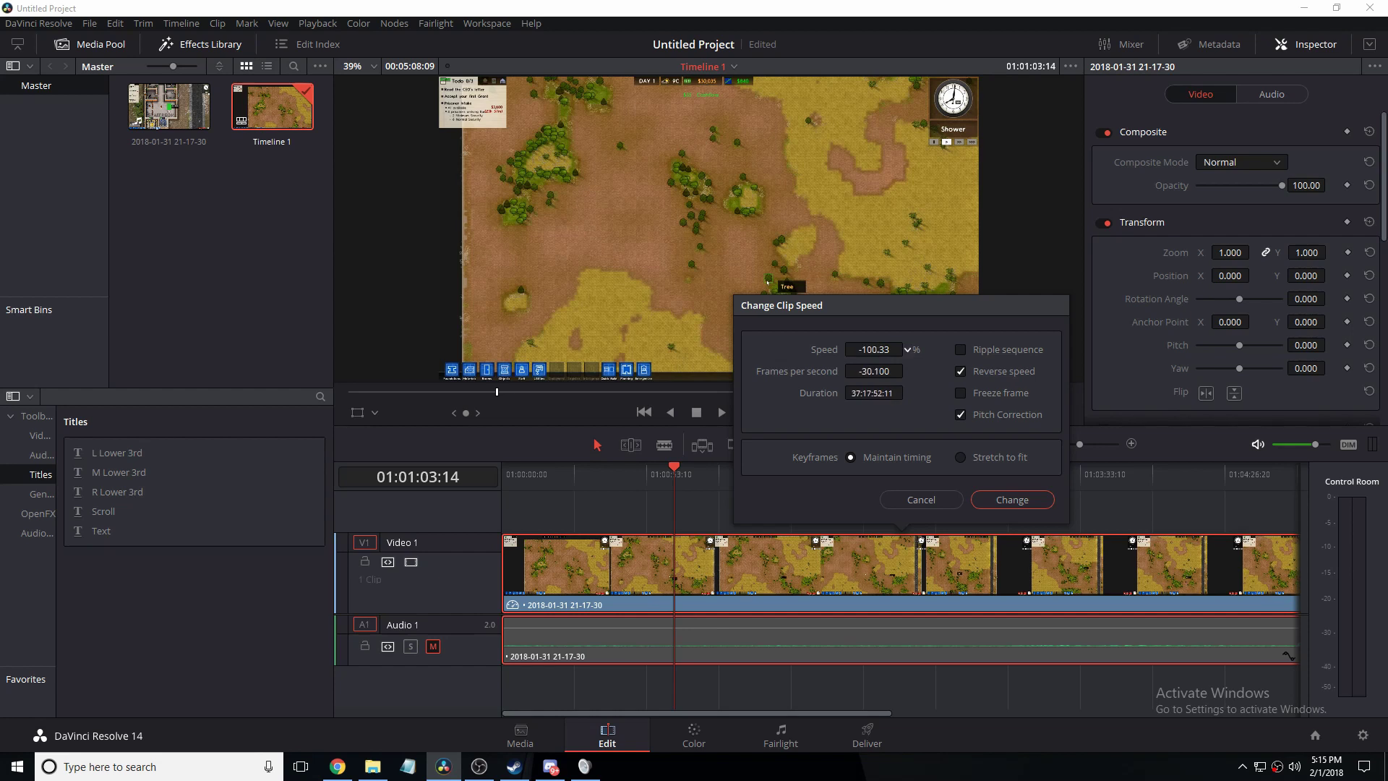
click(1009, 500)
drag(686, 483, 472, 475)
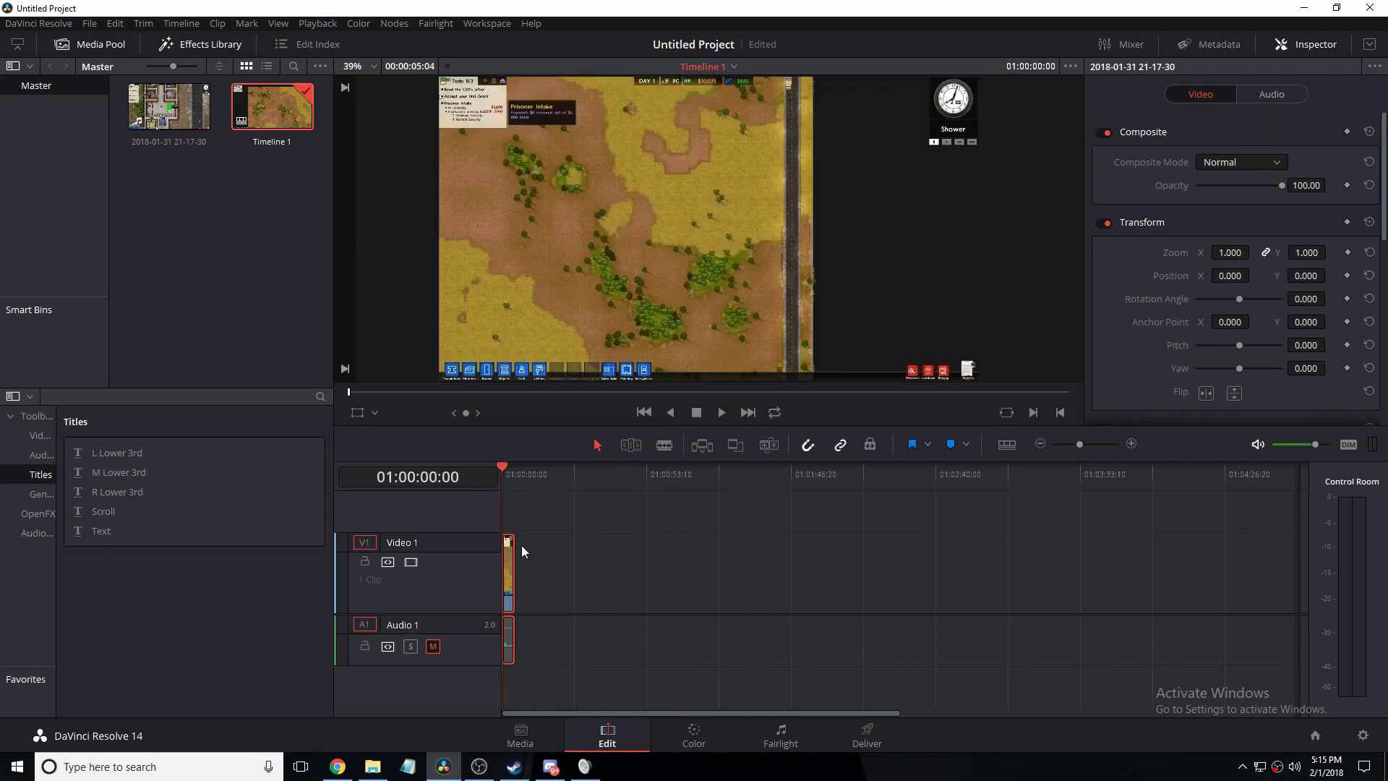
click(720, 417)
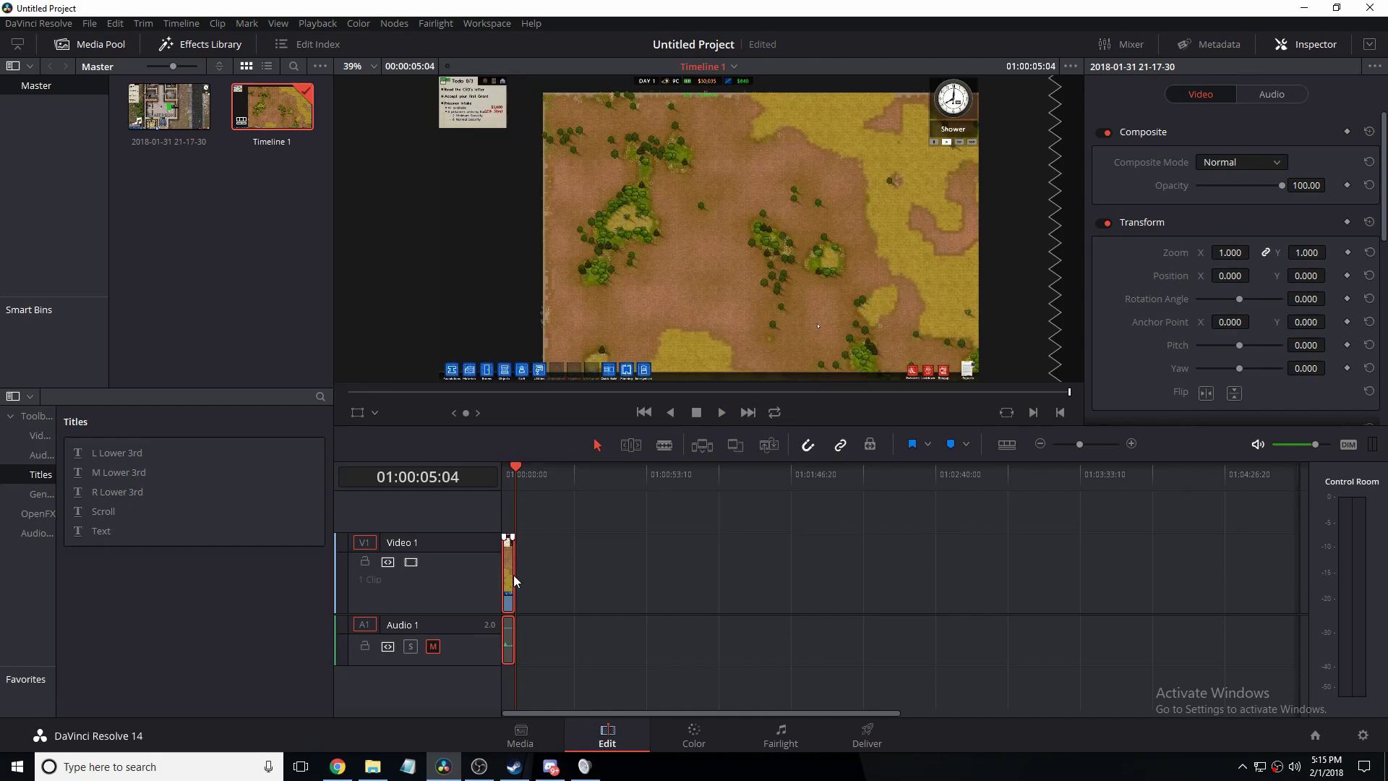
key(ctrl+z)
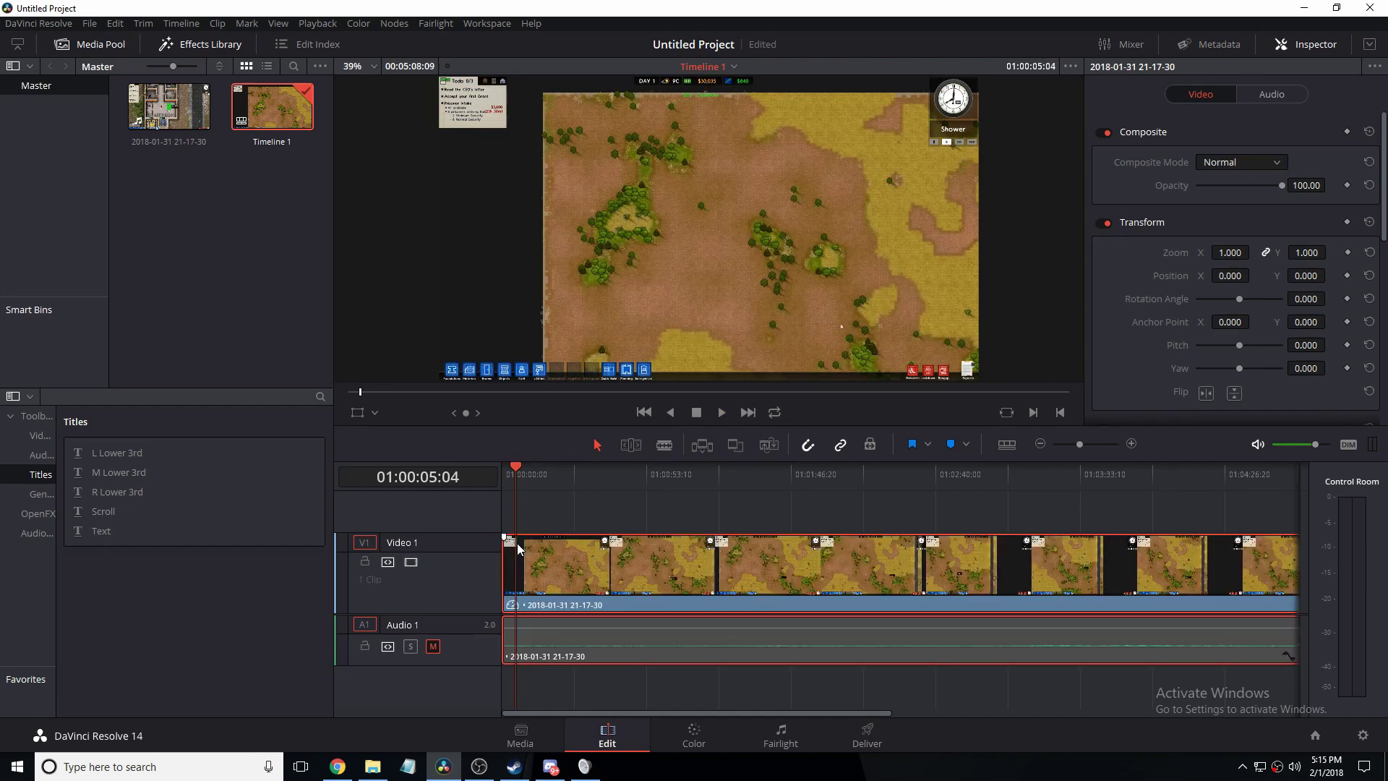
key(ctrl+z)
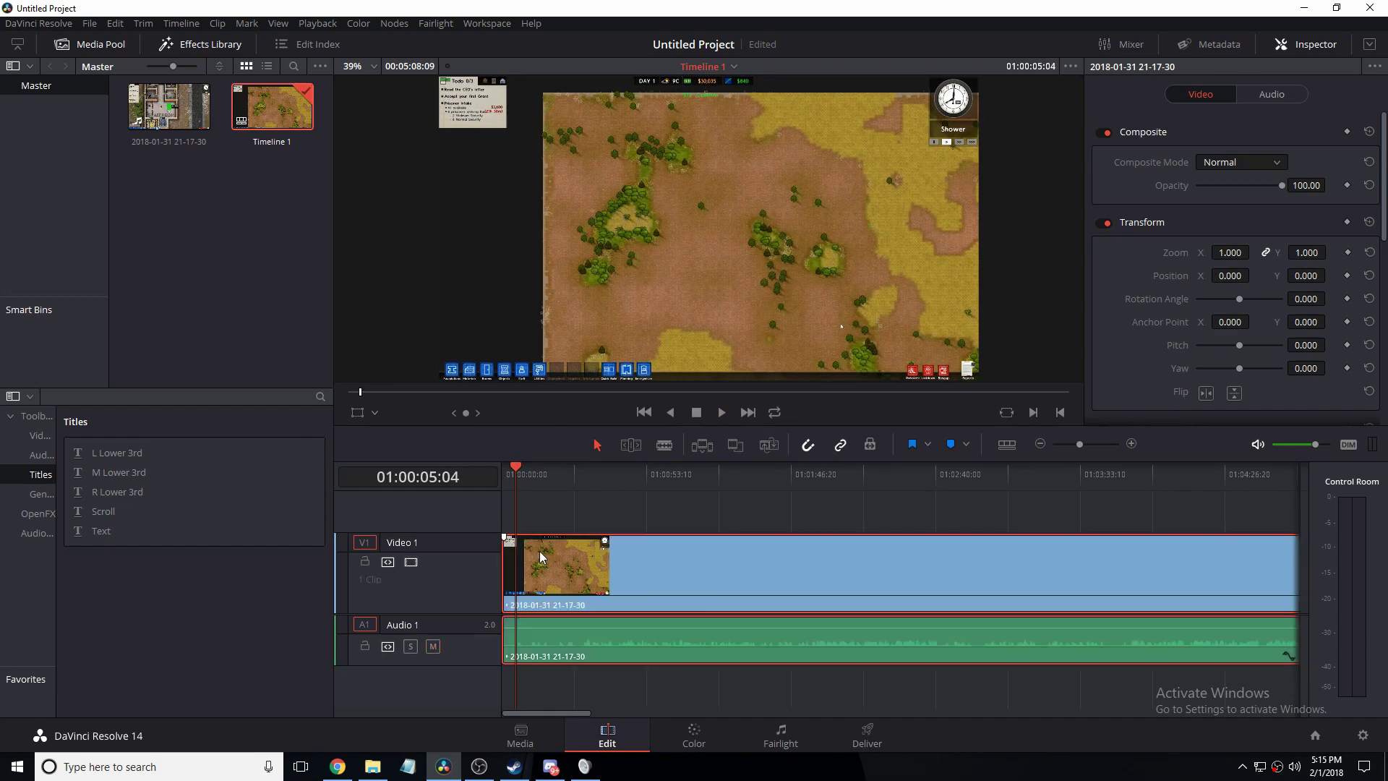
key(ctrl+z)
drag(169, 106, 539, 560)
Step: Apply Reverse speed to the timeline clip with Change Clip Speed
right_click(509, 587)
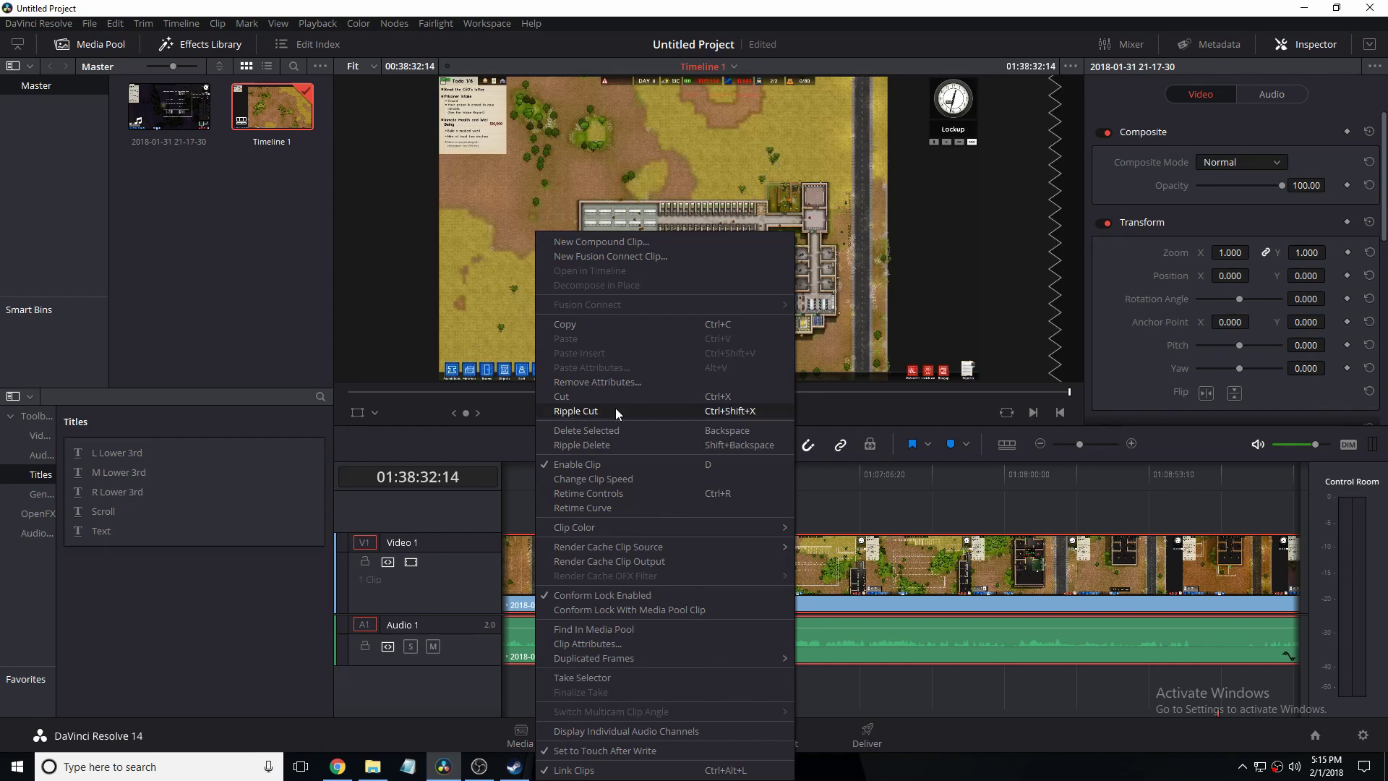
click(623, 480)
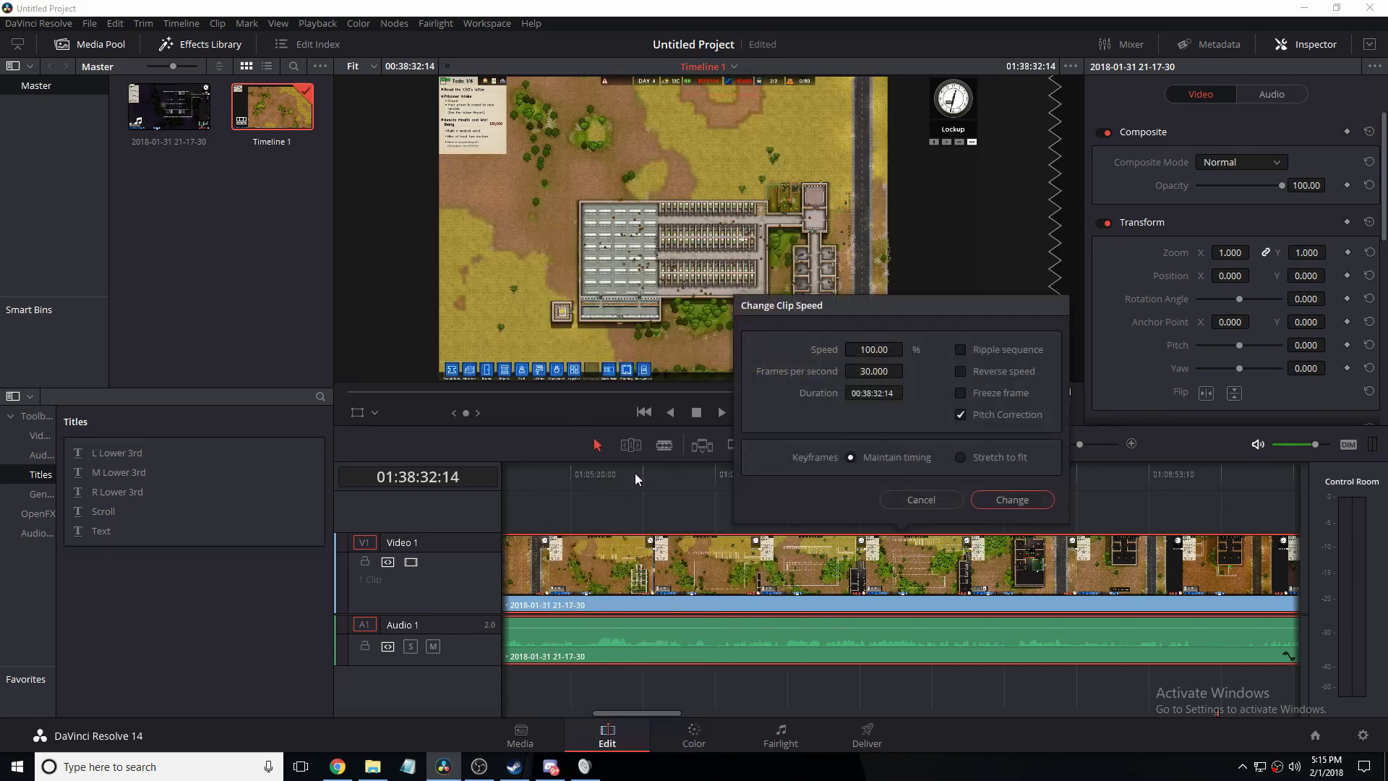
click(966, 367)
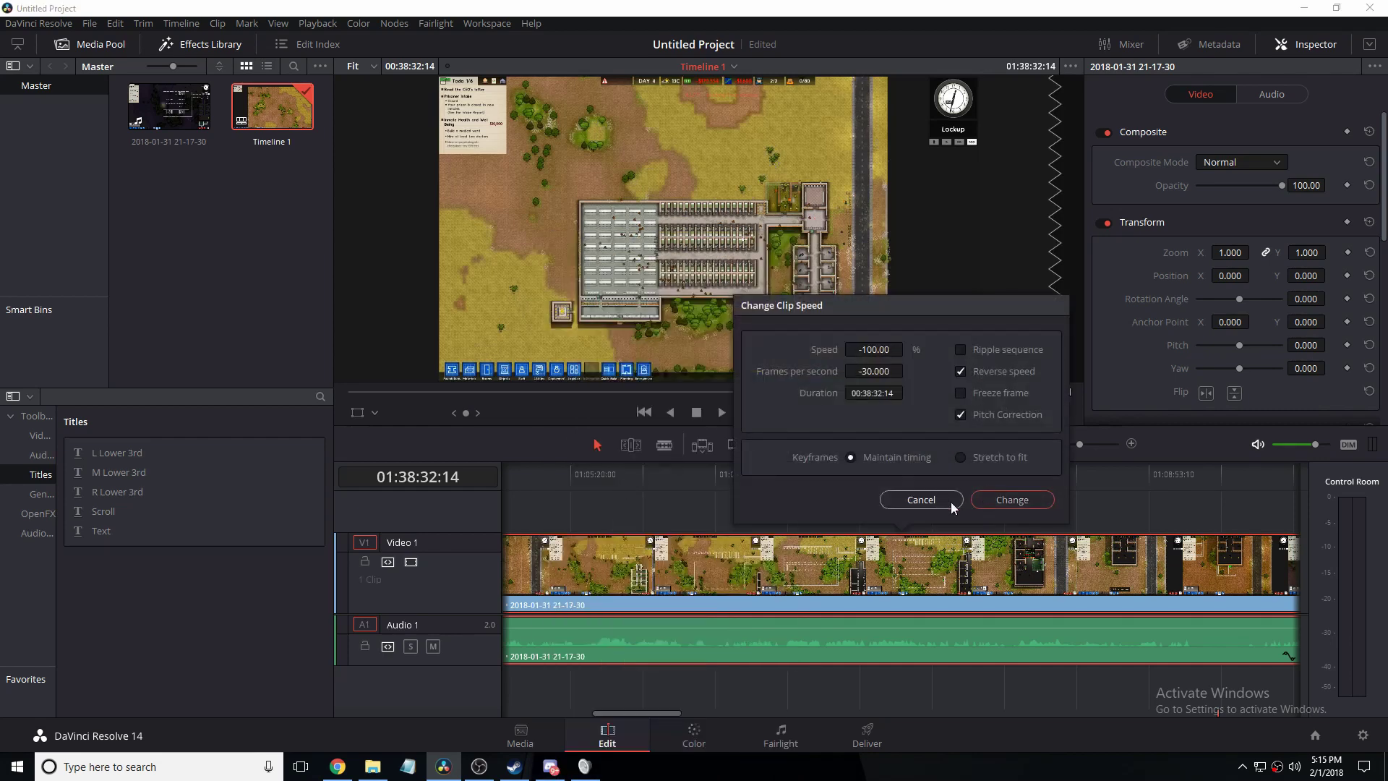
click(1004, 501)
Step: Play the reversed clip from the start of the timeline, mute the Audio 1 track and stop playback
drag(629, 713, 503, 723)
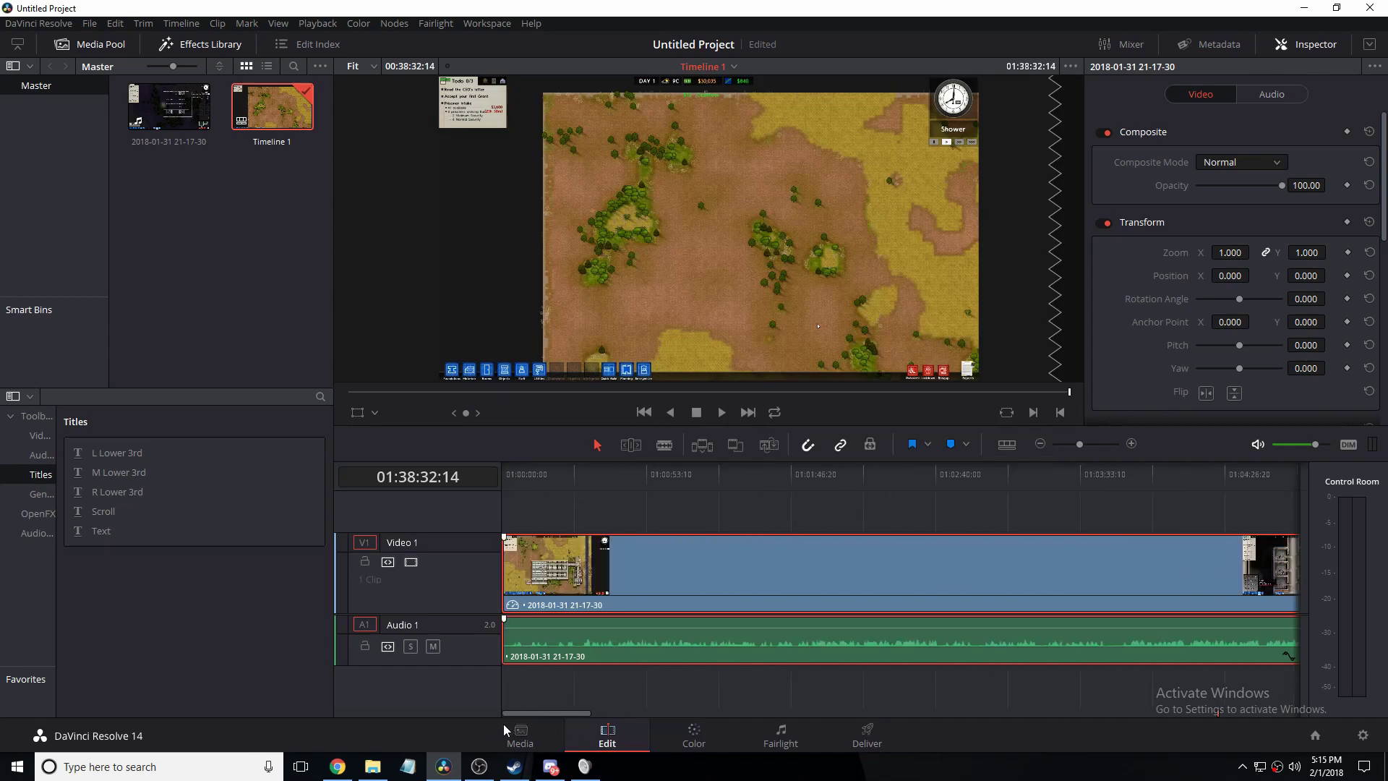
key(Home)
click(721, 413)
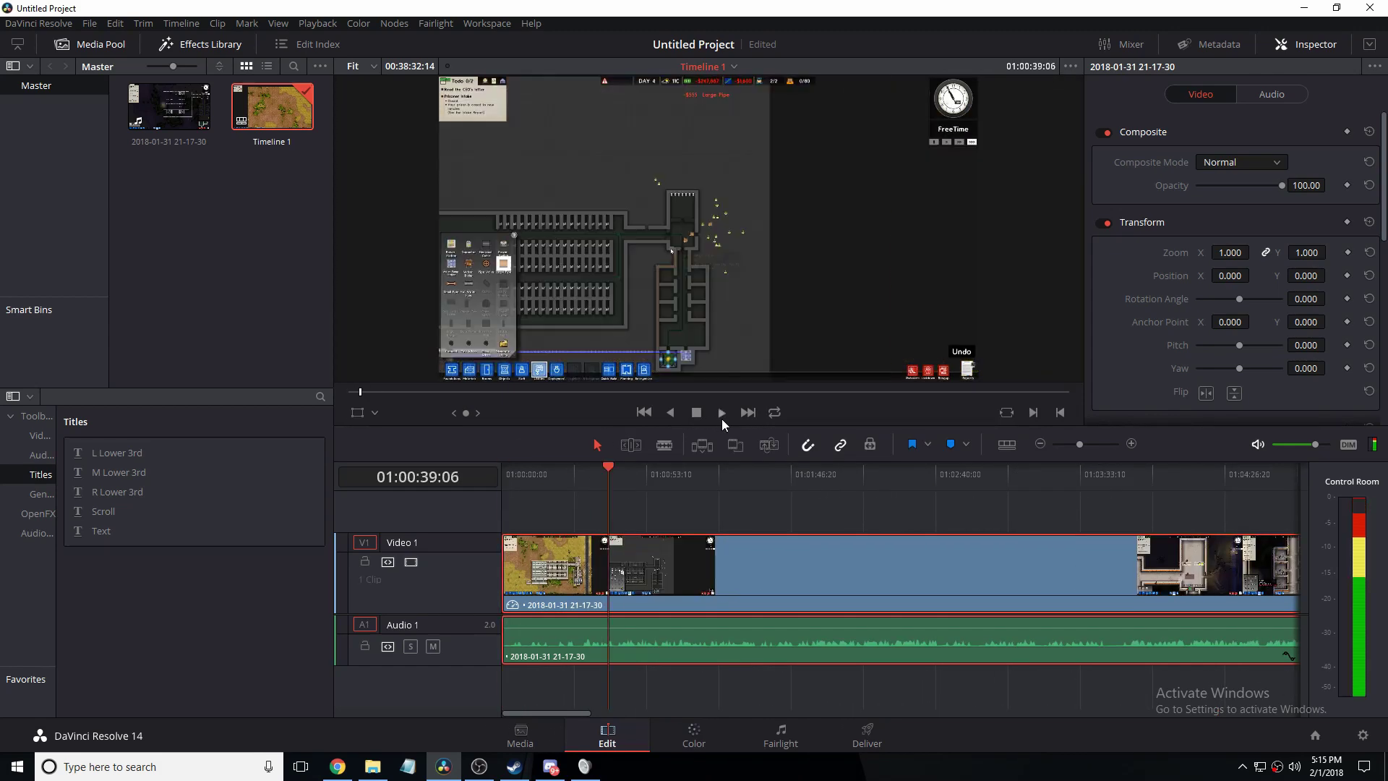
click(432, 646)
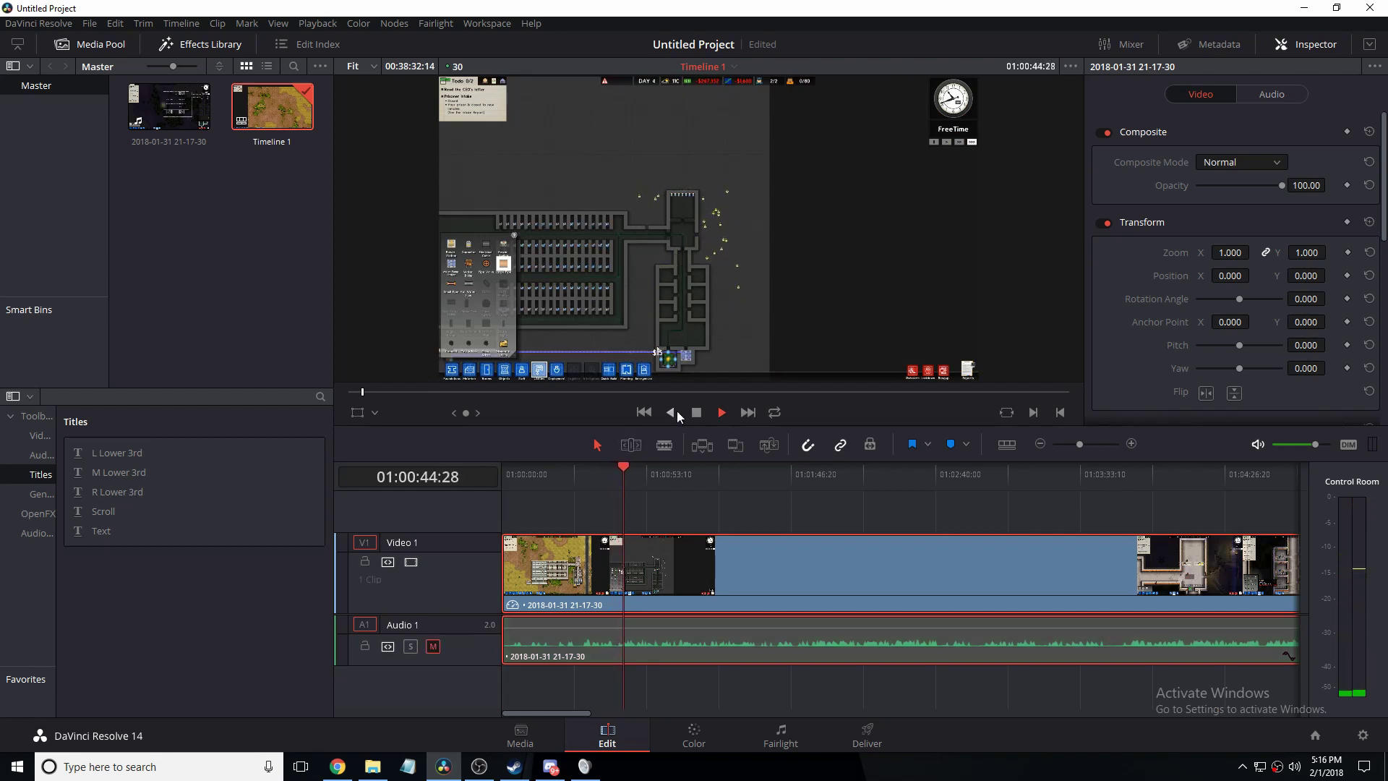
click(696, 412)
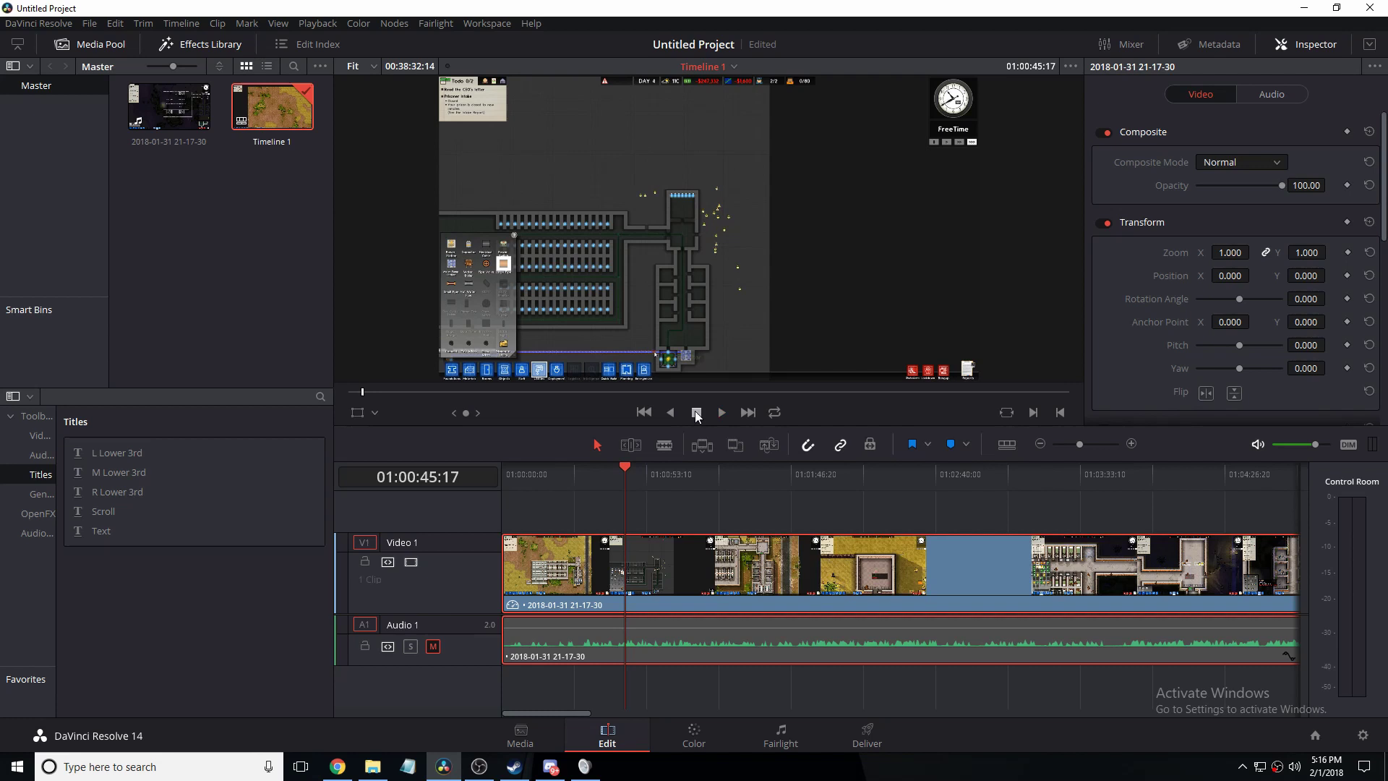